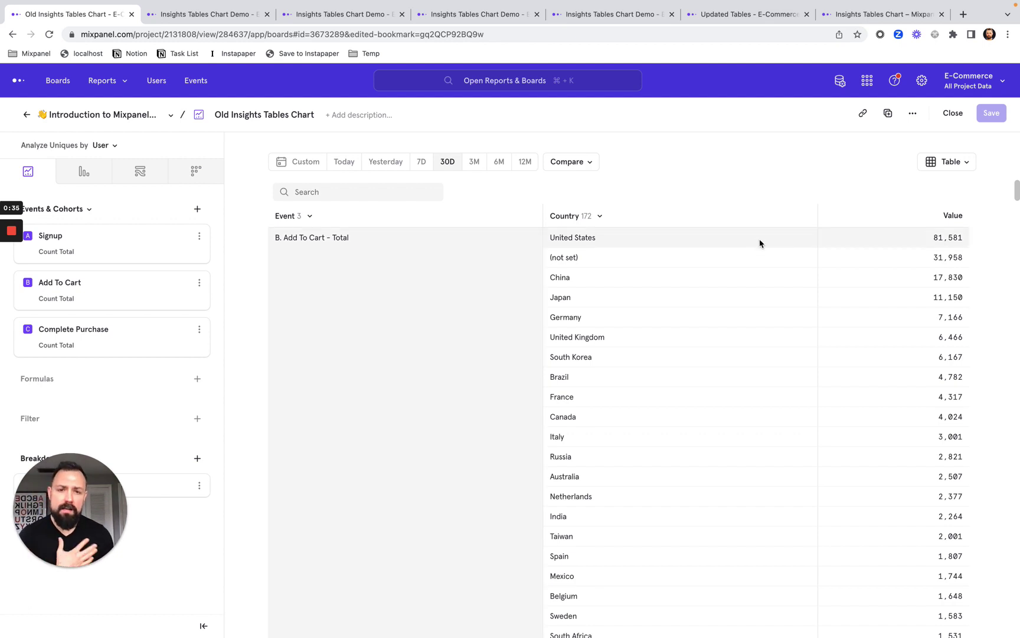
- Bring up the Insights Tables Chart Demo report with Signup, Add To Cart and Complete Purchase by country
scroll(761, 239, down, 1)
scroll(756, 296, up, 1)
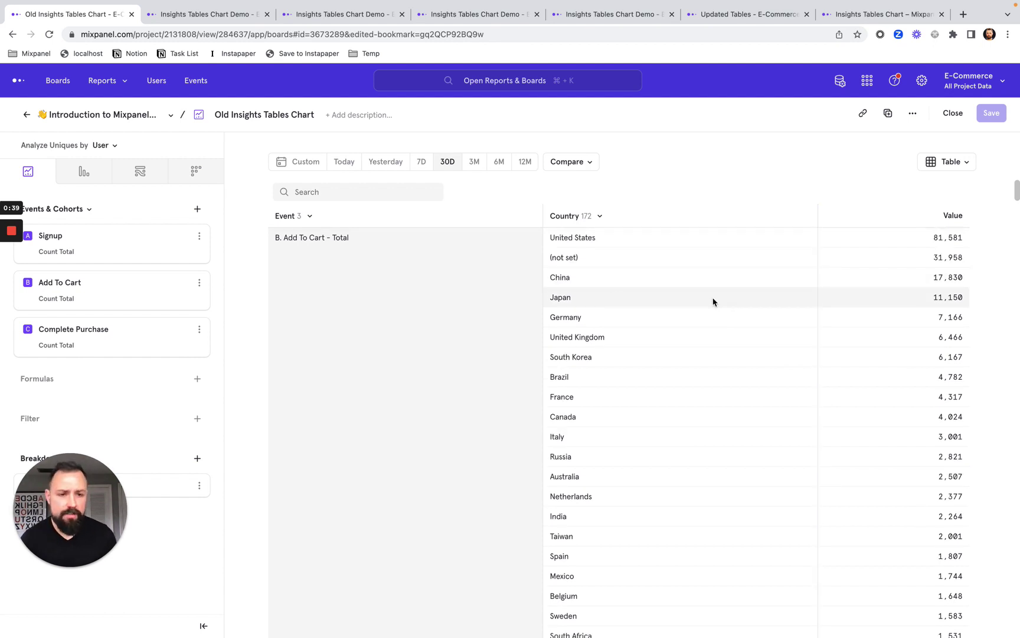
scroll(714, 301, down, 20)
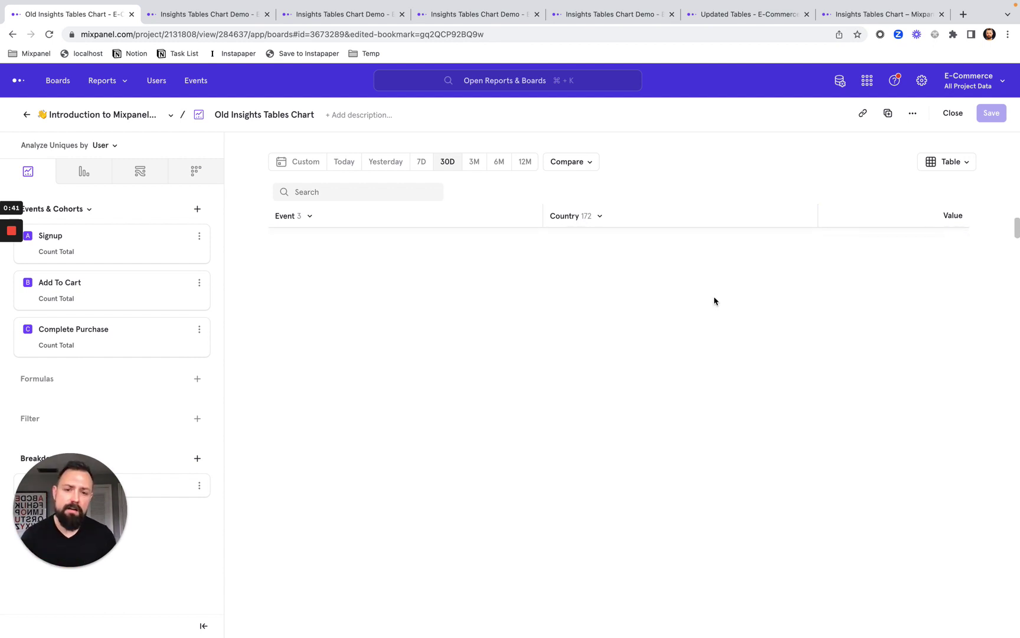
scroll(632, 357, up, 10)
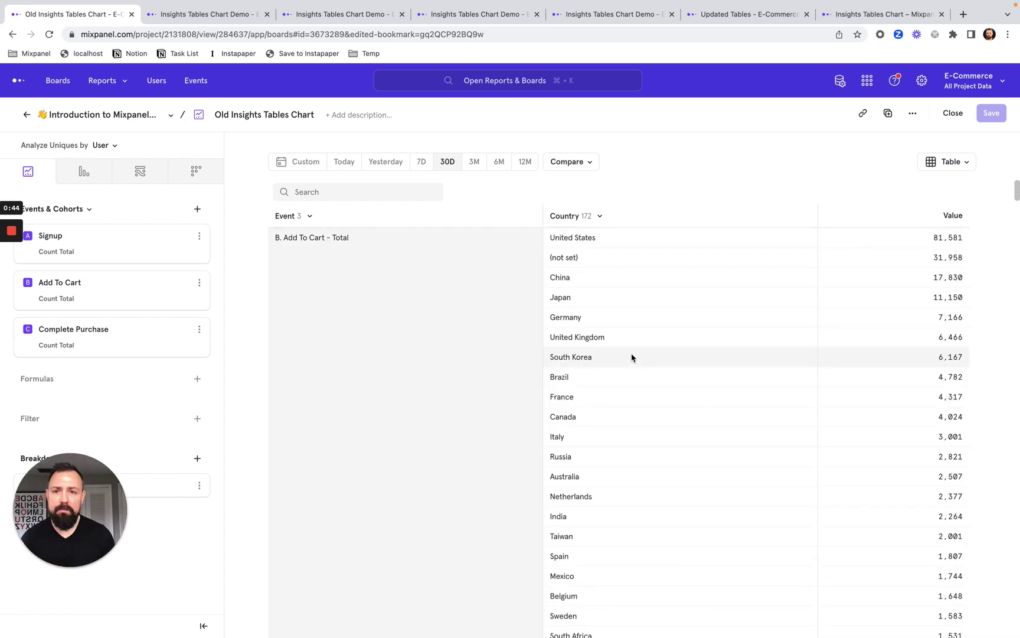
click(192, 14)
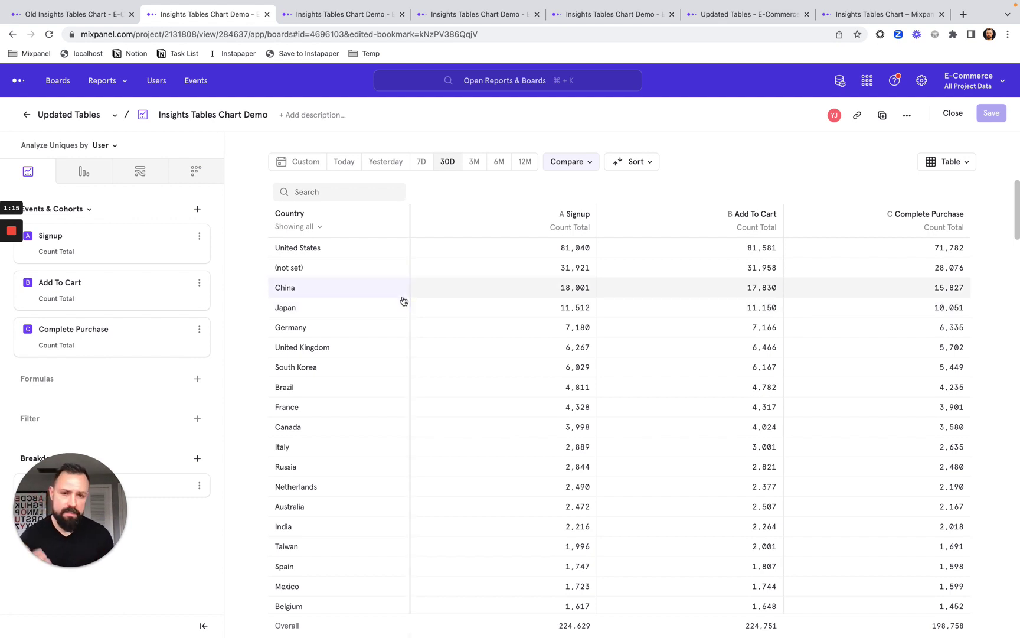
- Compare the table with the previous day so each event shows Current and Past counts per country
click(578, 163)
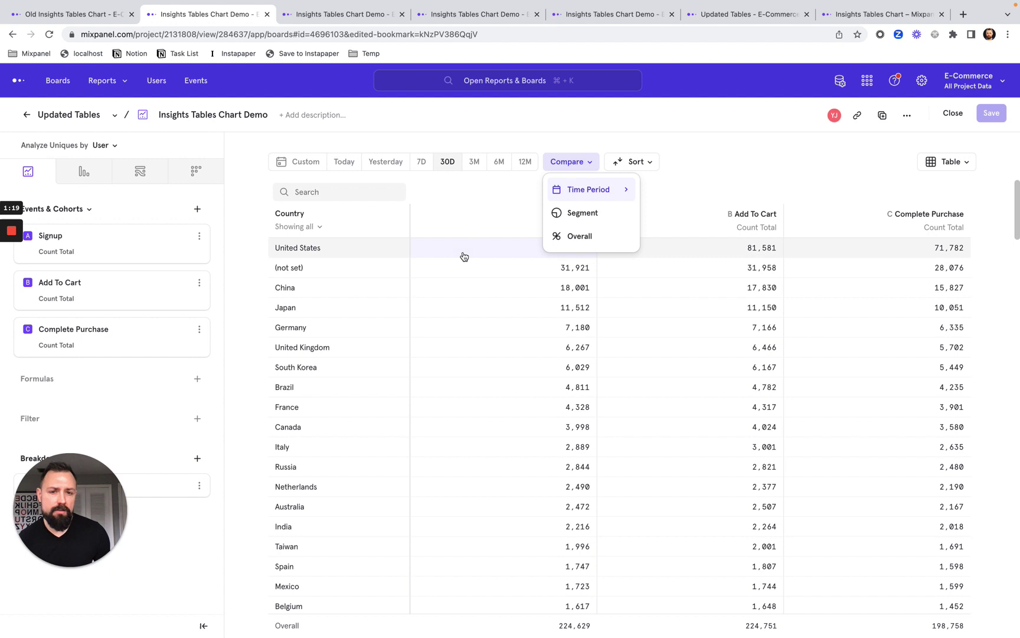
click(566, 237)
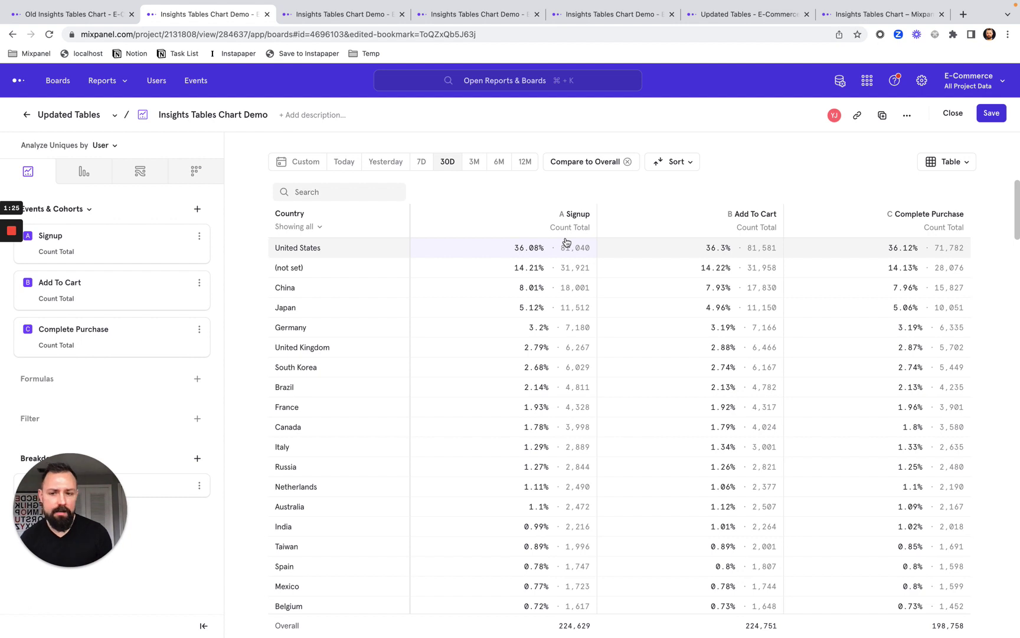
click(592, 167)
mouse_move(602, 188)
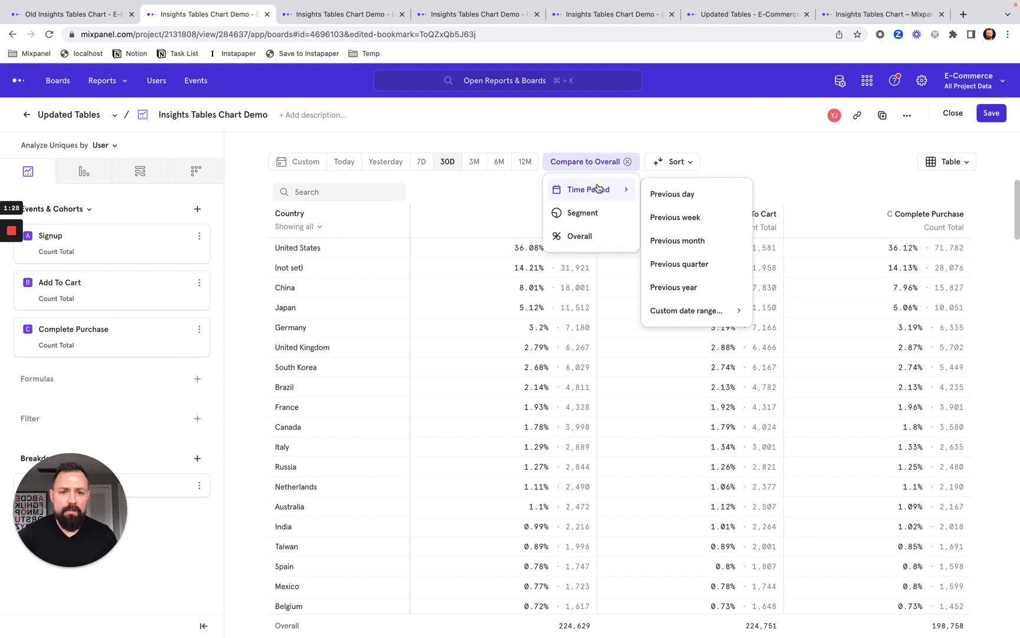
click(669, 197)
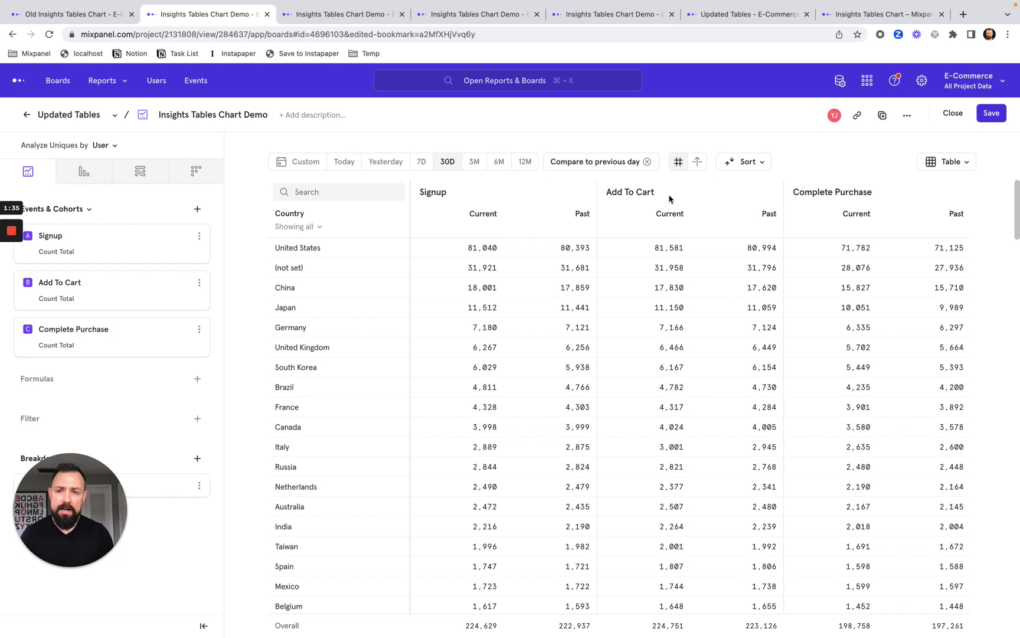
- Show the day-over-day comparison as percent changes
click(697, 163)
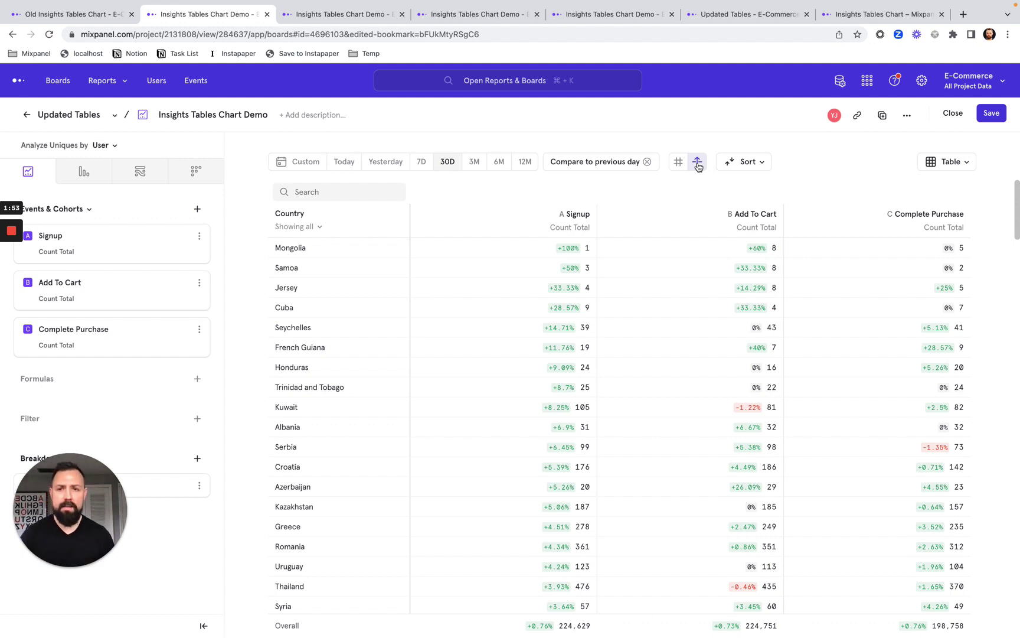
- Switch to the report copy with Formula 1–4 columns, where Formula 4 computes A+B/C
click(336, 16)
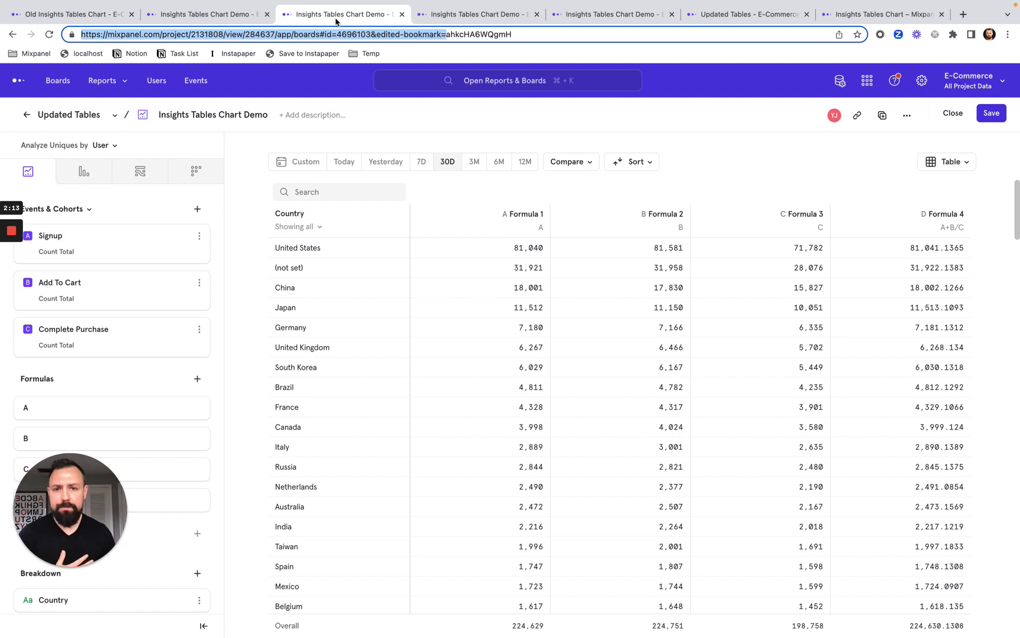
- Switch to the report copy that nests cities under each country with their event counts
click(471, 19)
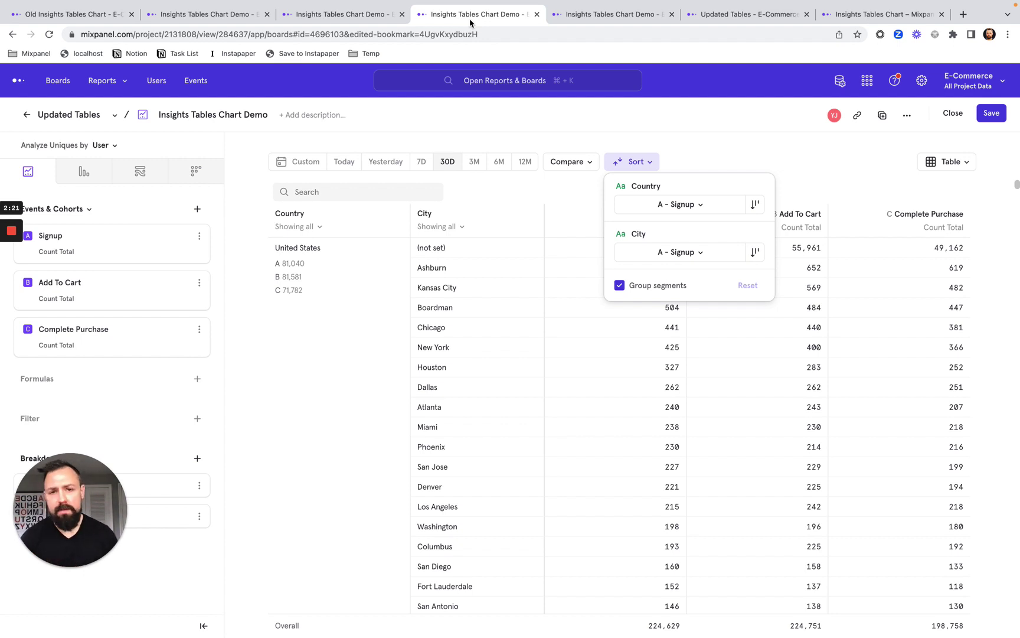
- Sort the country groups alphabetically so Zimbabwe, Zambia and Vietnam come first
click(527, 135)
click(642, 162)
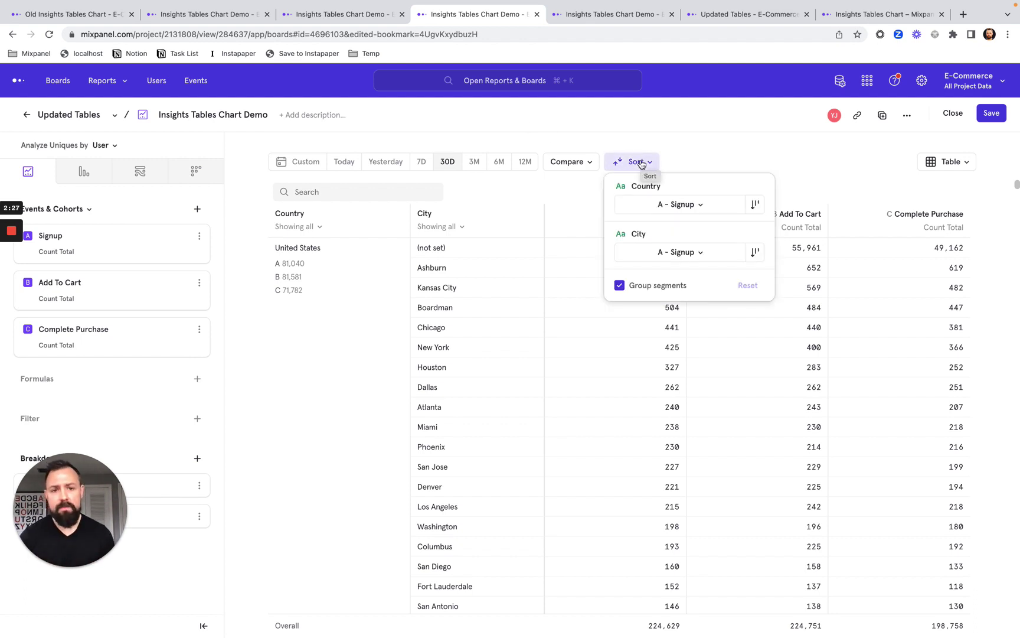
click(637, 207)
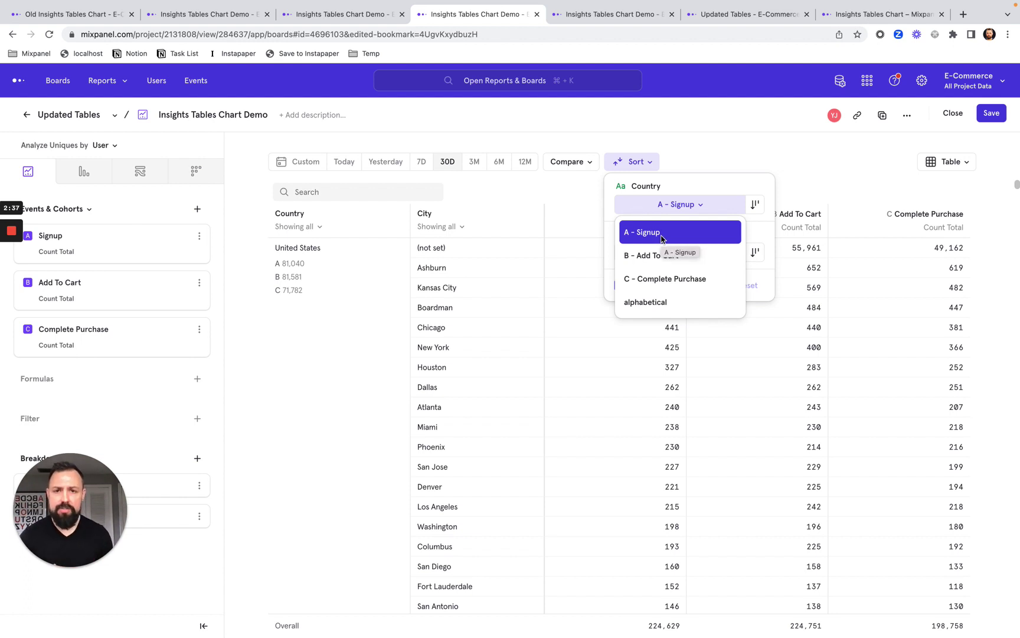
click(642, 256)
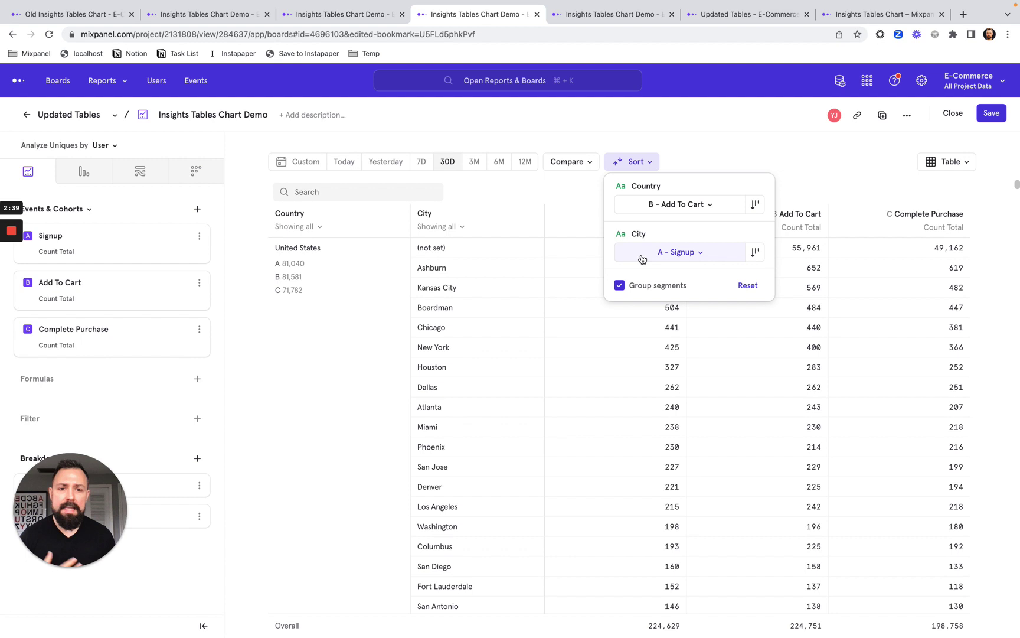
click(657, 206)
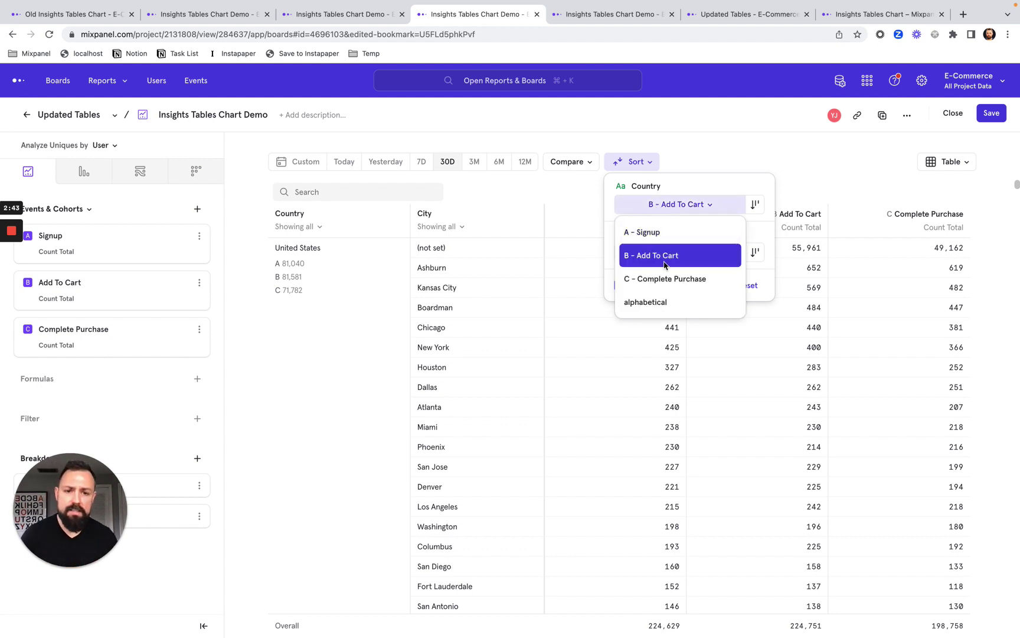
click(646, 302)
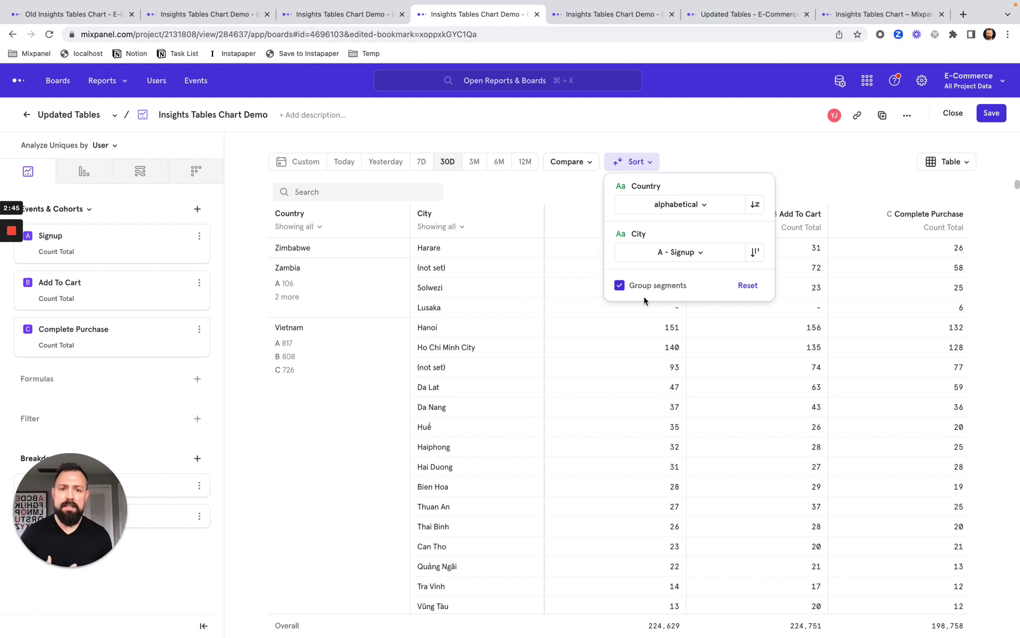
- Sort the country groups by B - Add To Cart so United States leads again
click(647, 163)
click(653, 163)
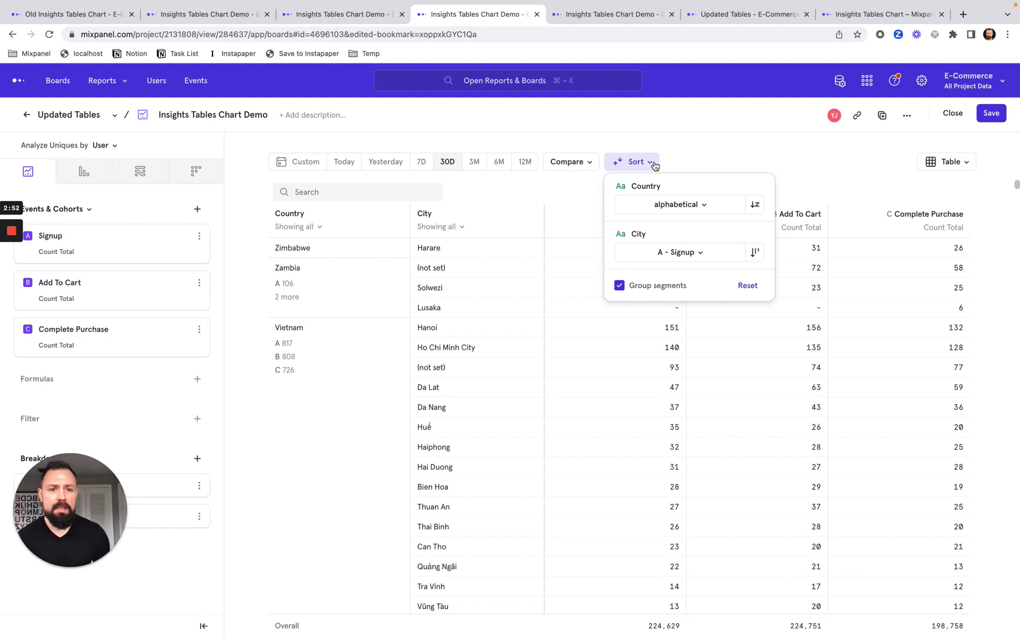
click(756, 205)
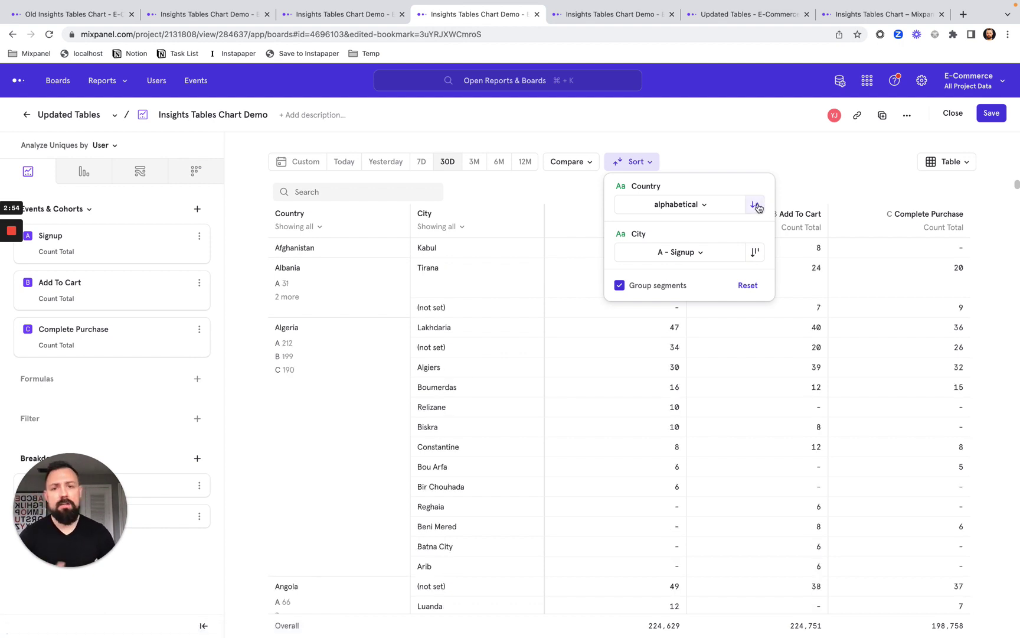
click(757, 206)
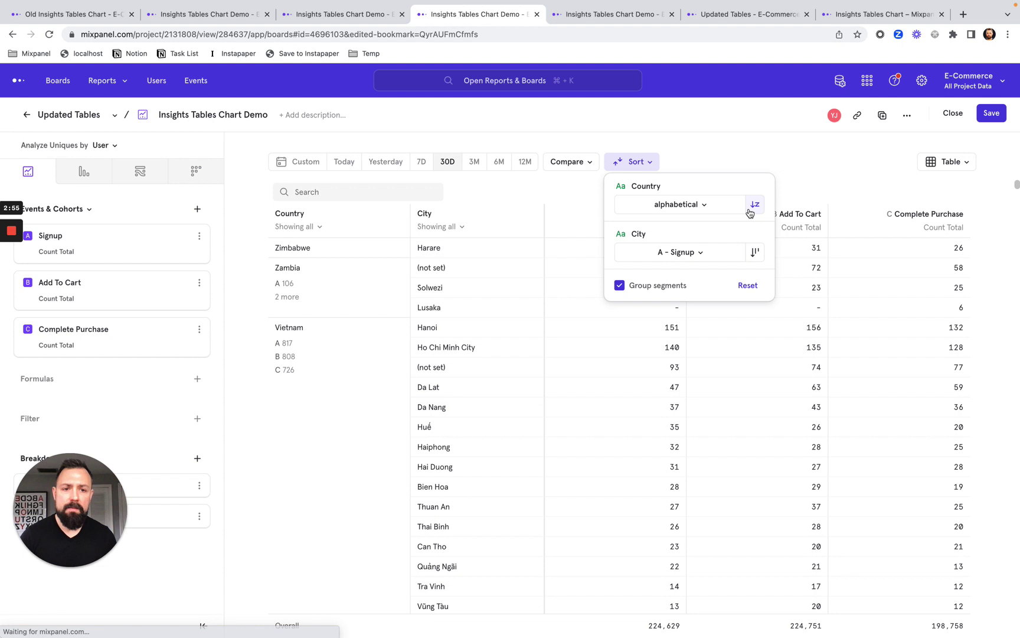
click(679, 205)
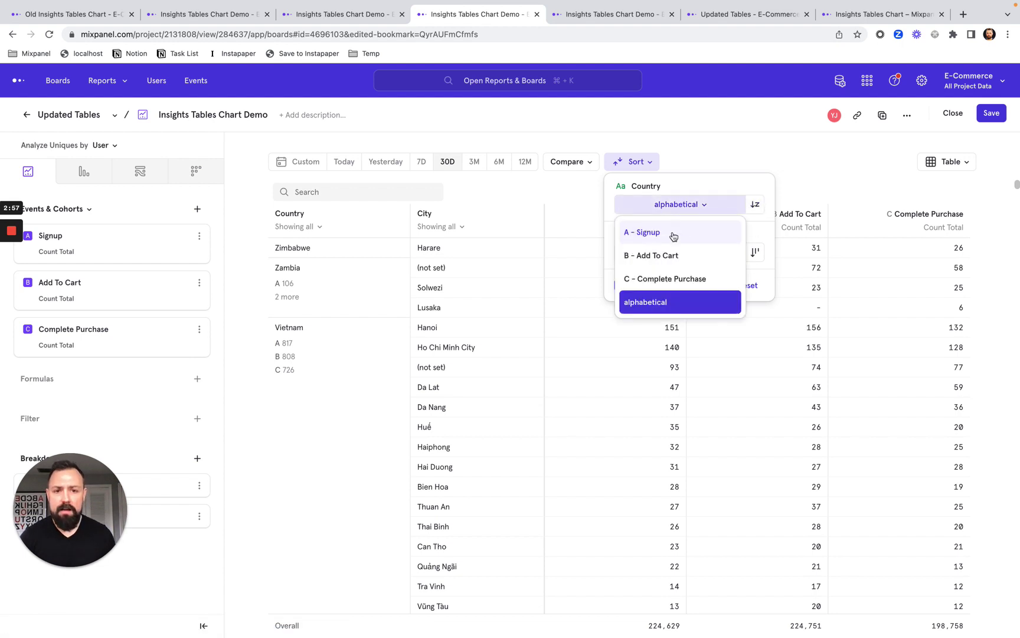
click(662, 255)
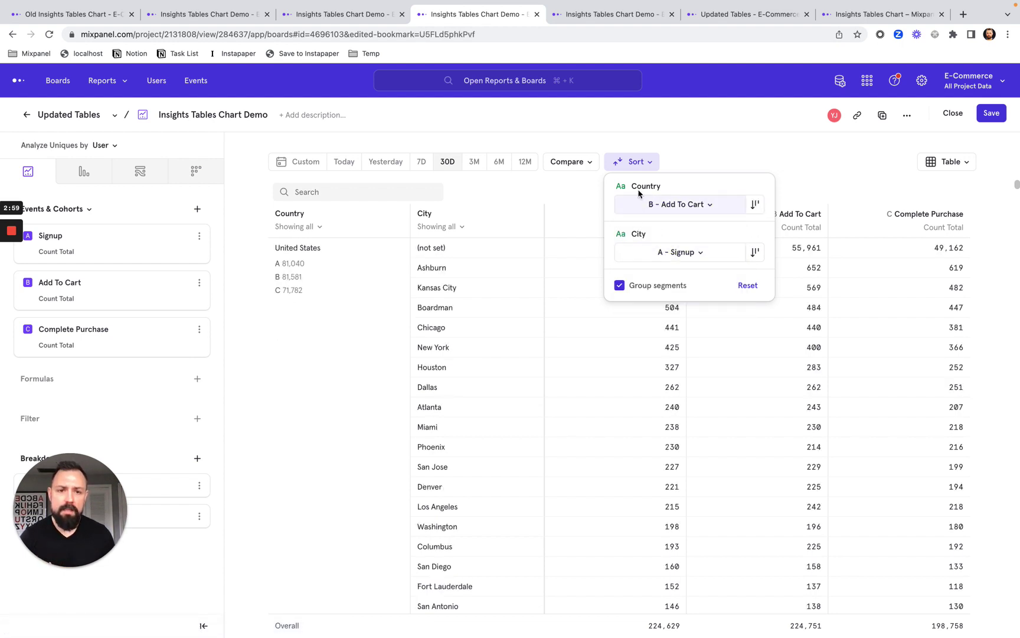
click(673, 168)
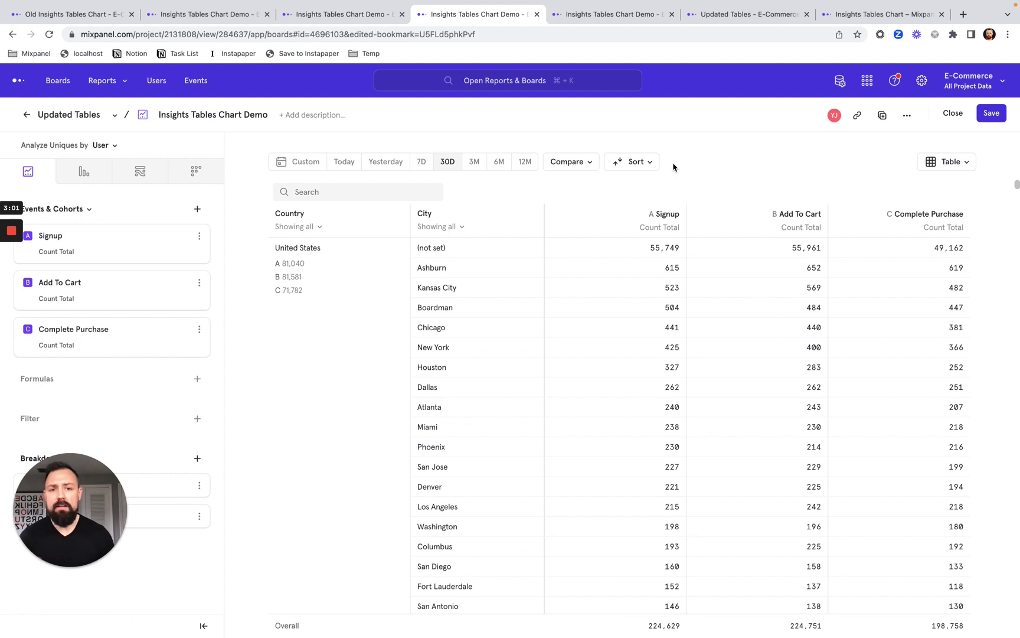
click(609, 167)
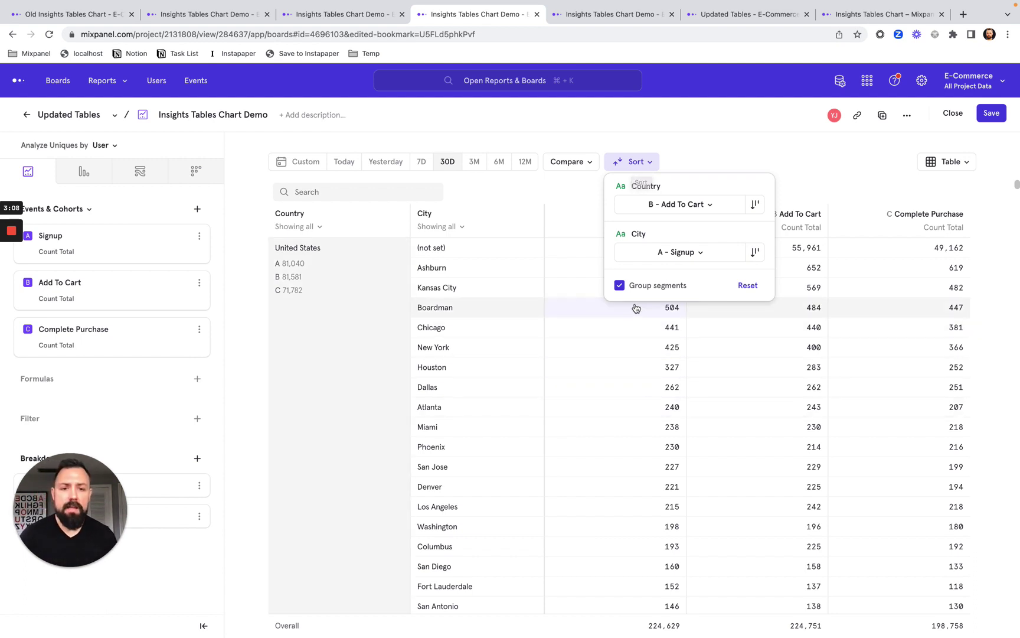
- Ungroup the country–city segments and sort the flat rows by B - Add To Cart instead of A - Signup
click(619, 286)
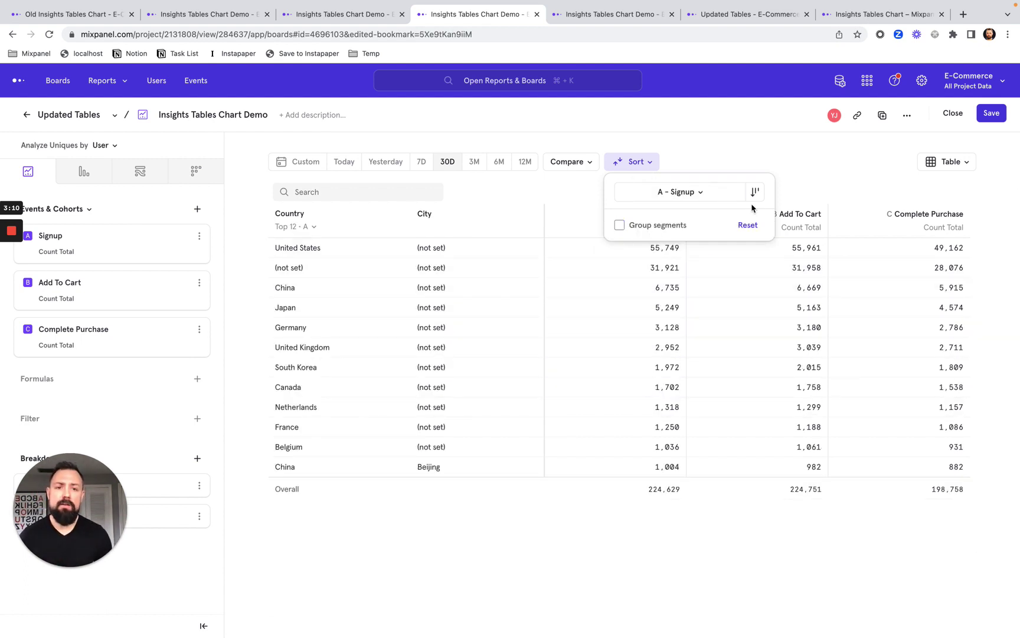
click(729, 153)
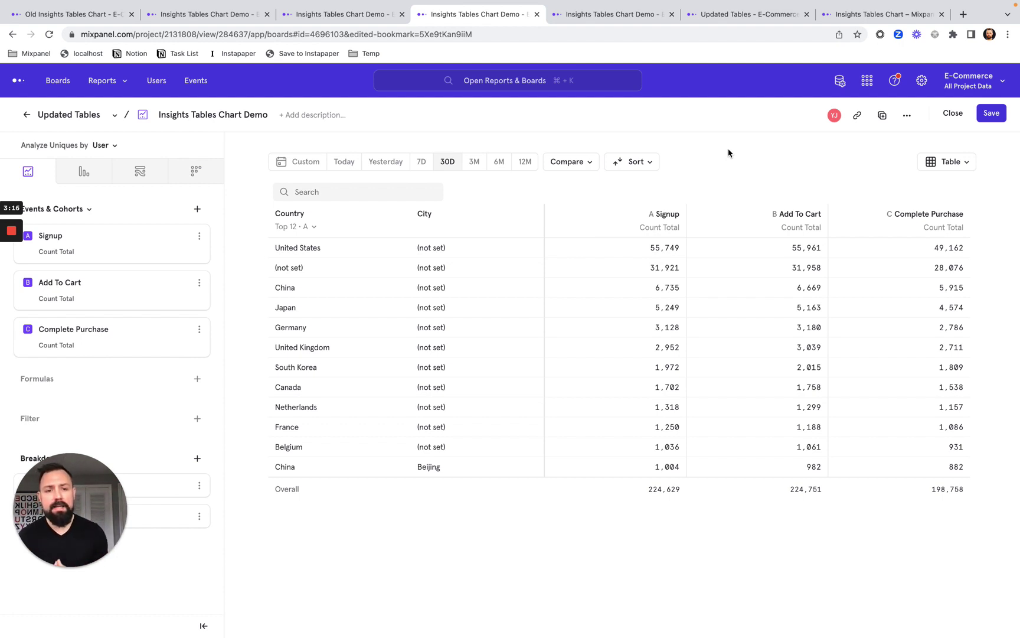
click(633, 162)
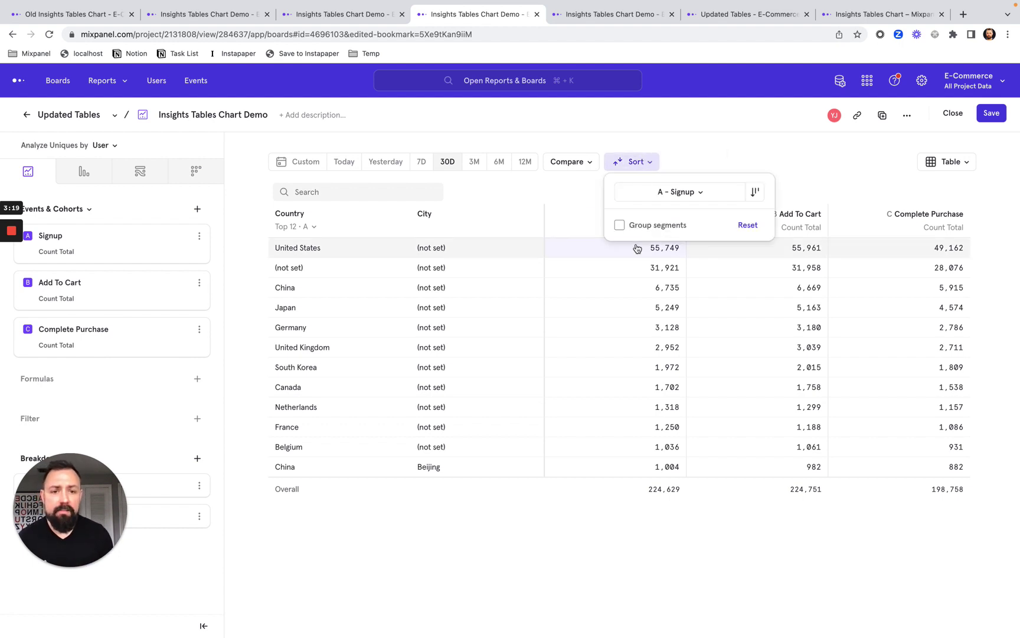
click(662, 197)
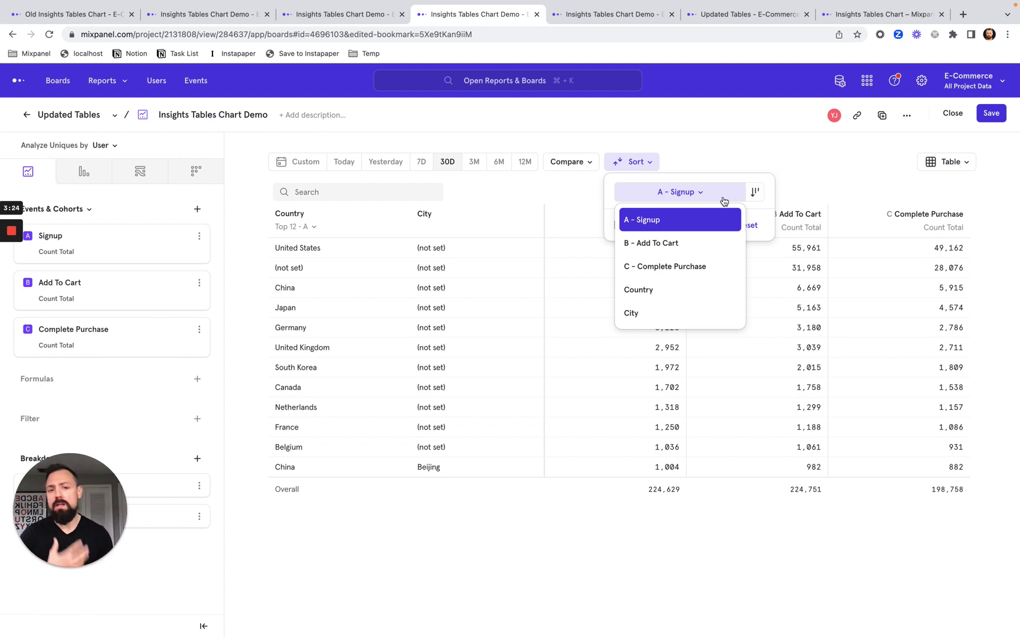
click(686, 240)
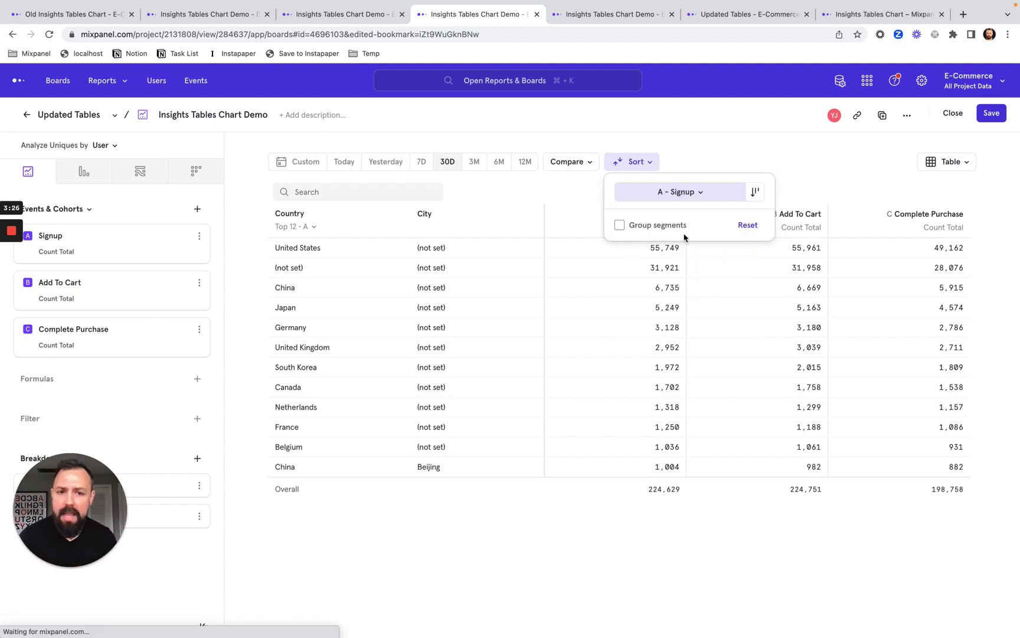
click(709, 160)
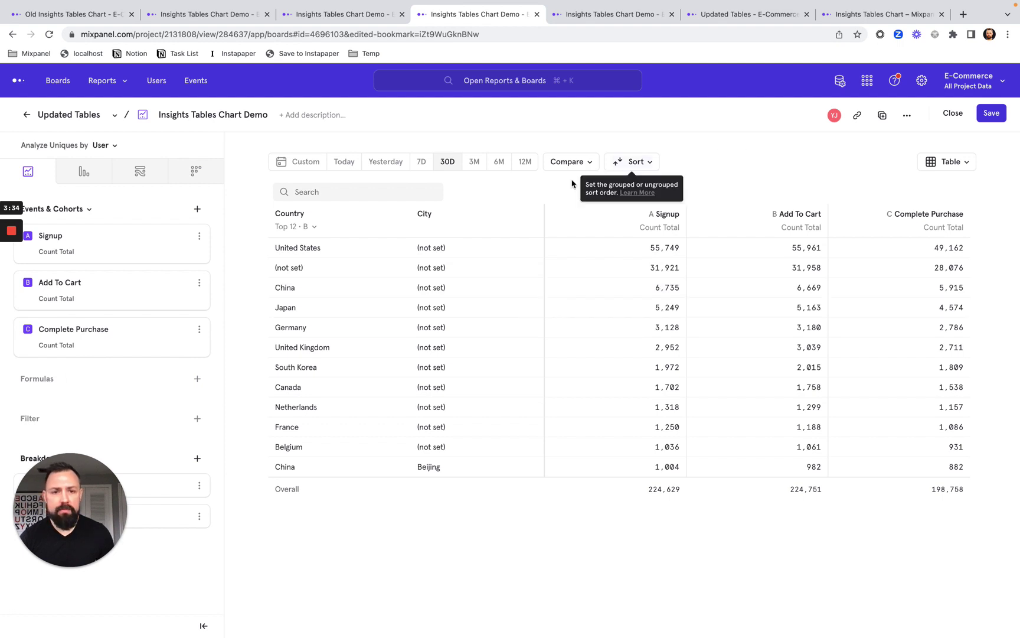
- Turn Group segments back on so cities nest under countries, led by United States then China
click(629, 165)
click(619, 227)
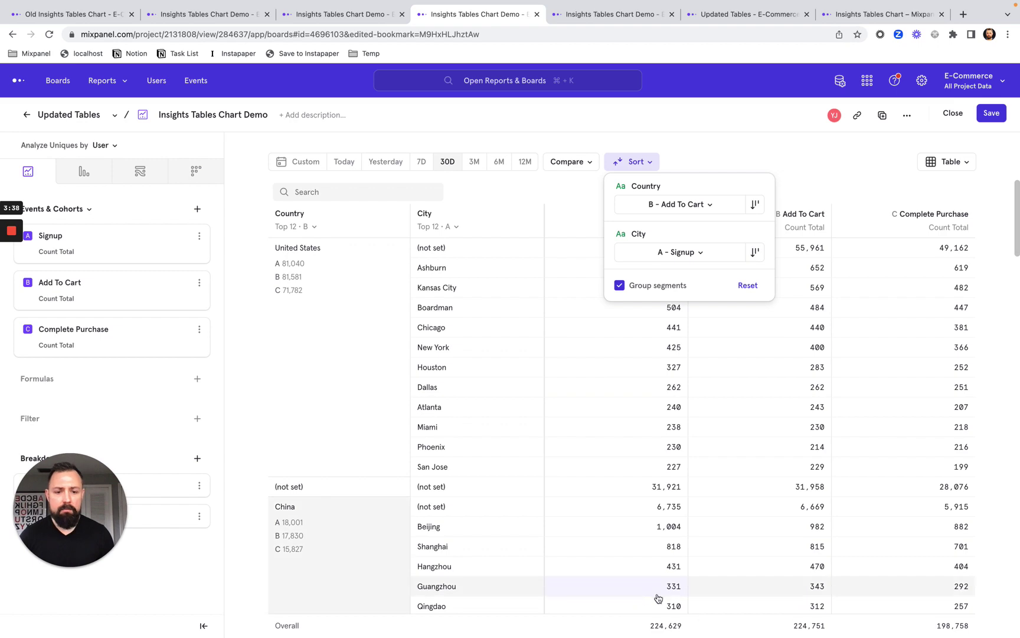
click(610, 621)
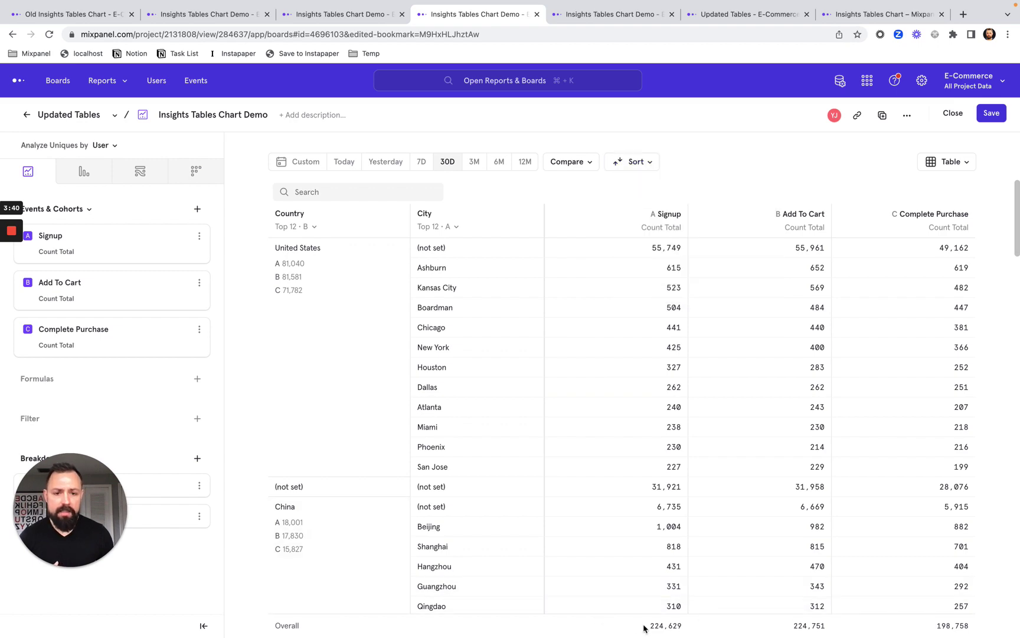
scroll(615, 393, down, 2)
scroll(614, 392, down, 4)
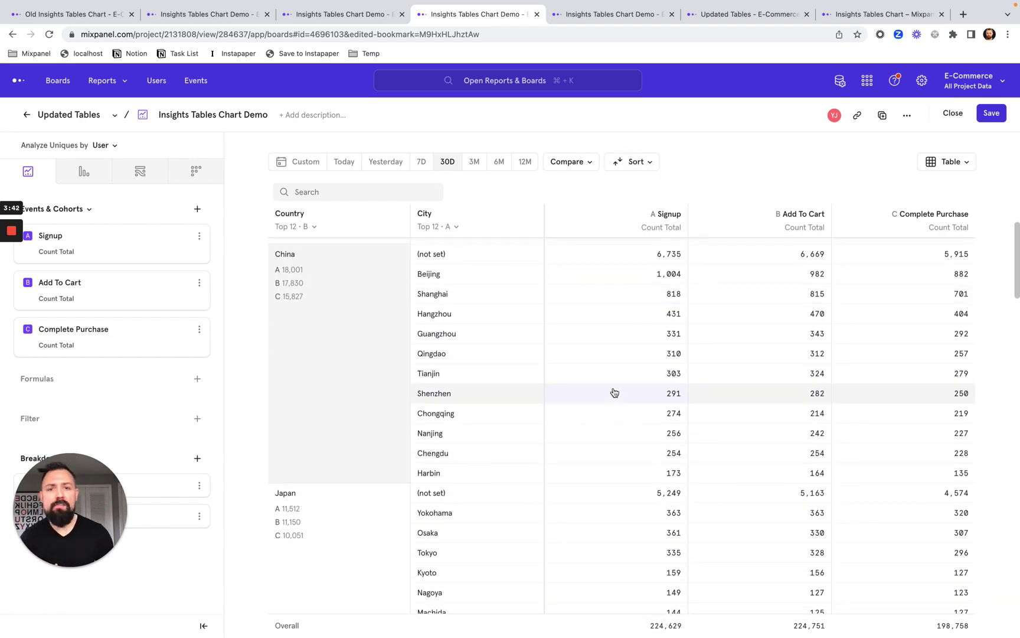
scroll(619, 390, up, 5)
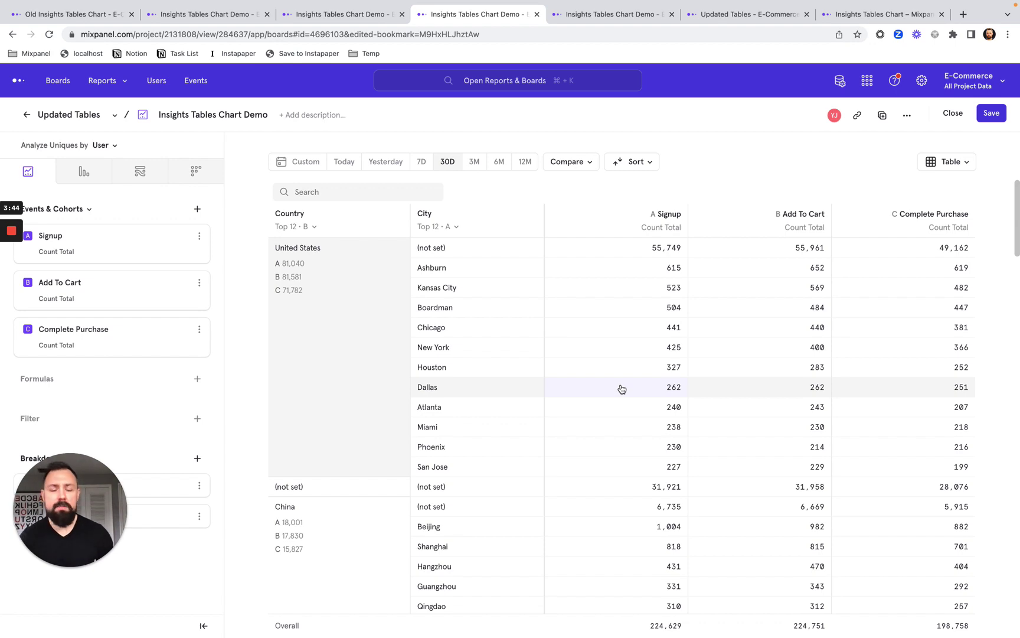
scroll(621, 388, down, 15)
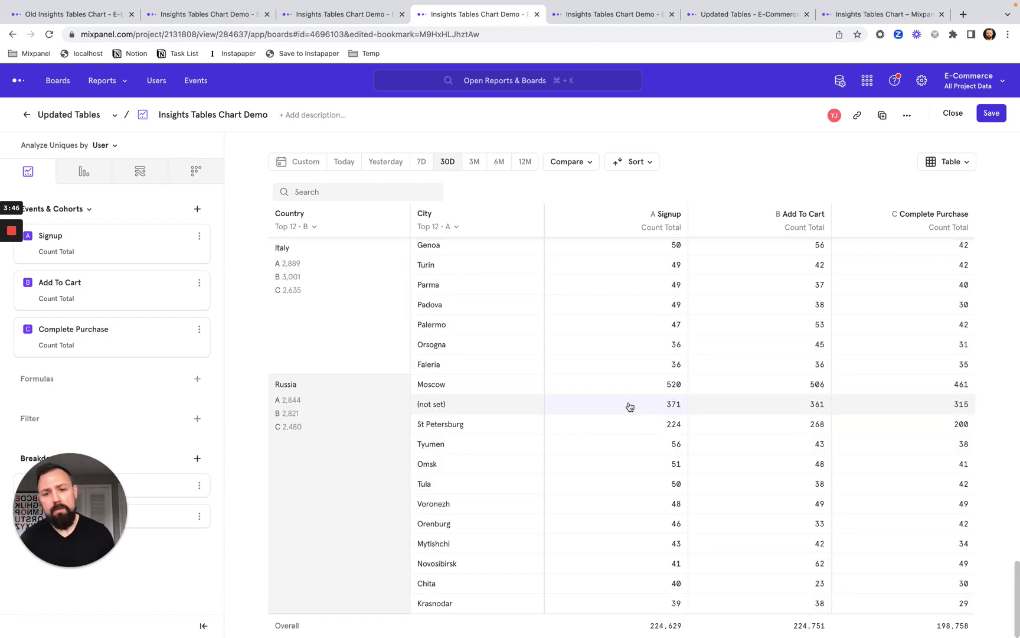
scroll(630, 406, up, 4)
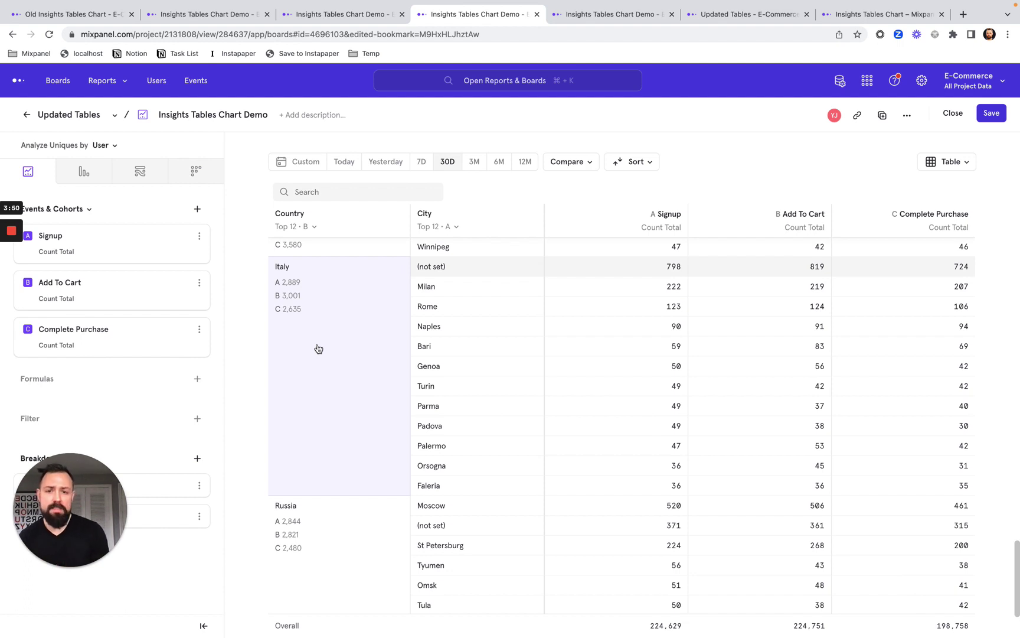
scroll(392, 317, up, 1)
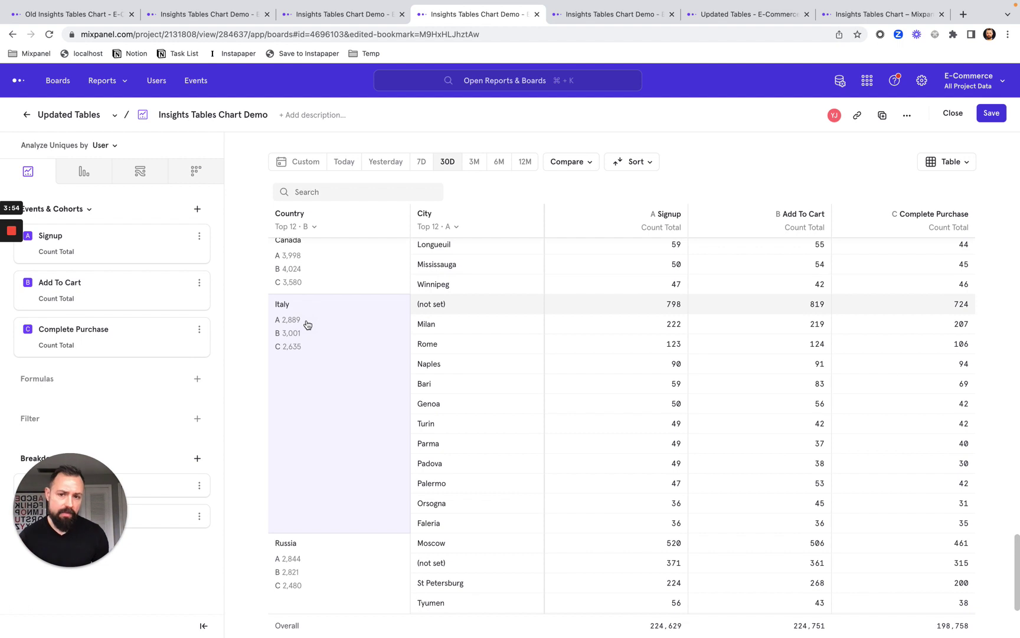
mouse_move(284, 339)
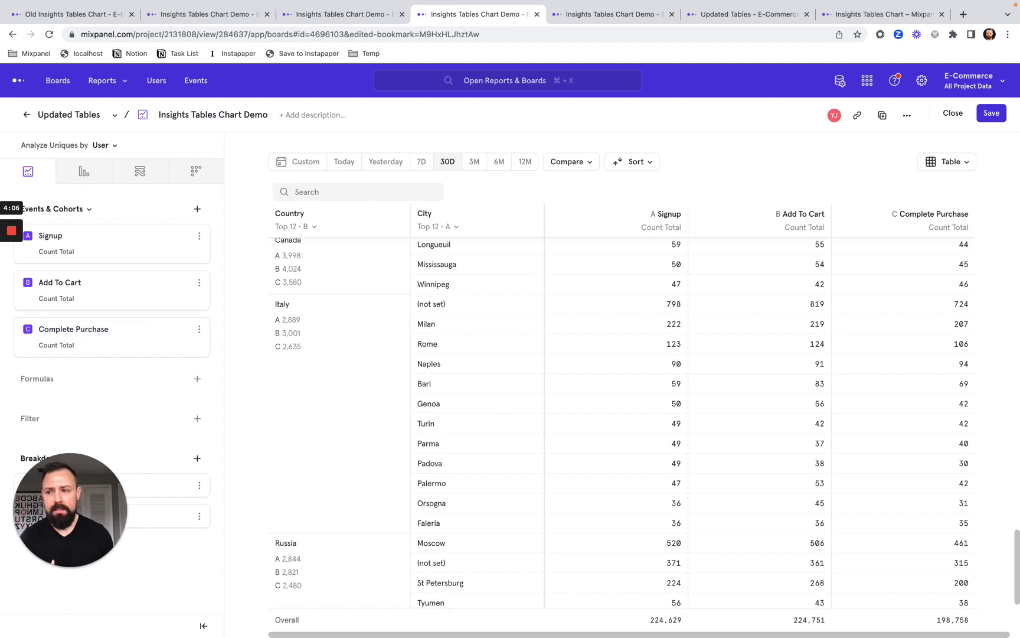
scroll(718, 216, up, 5)
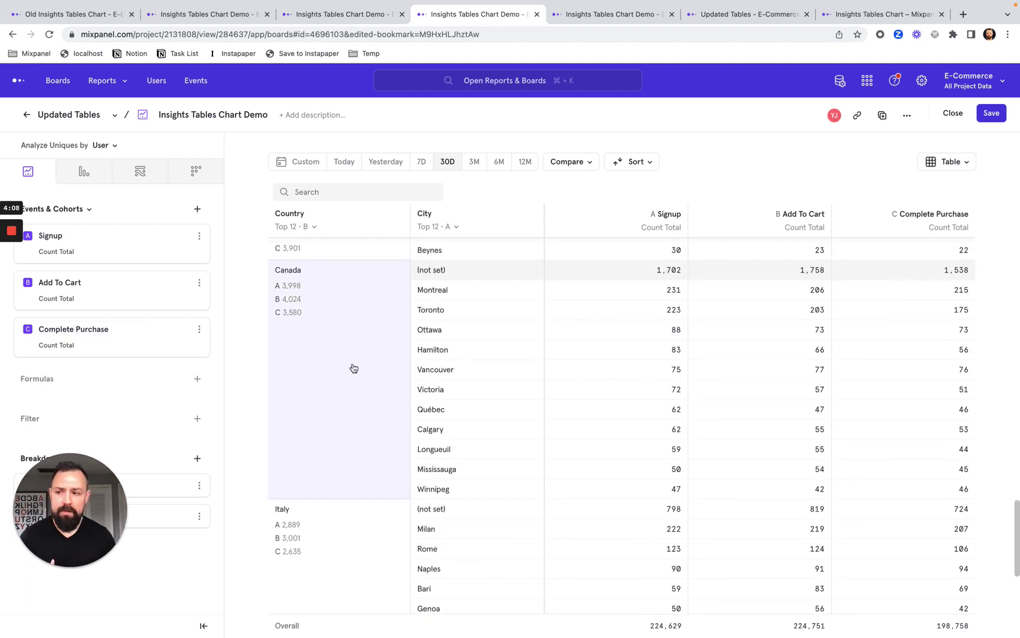
scroll(355, 366, up, 1)
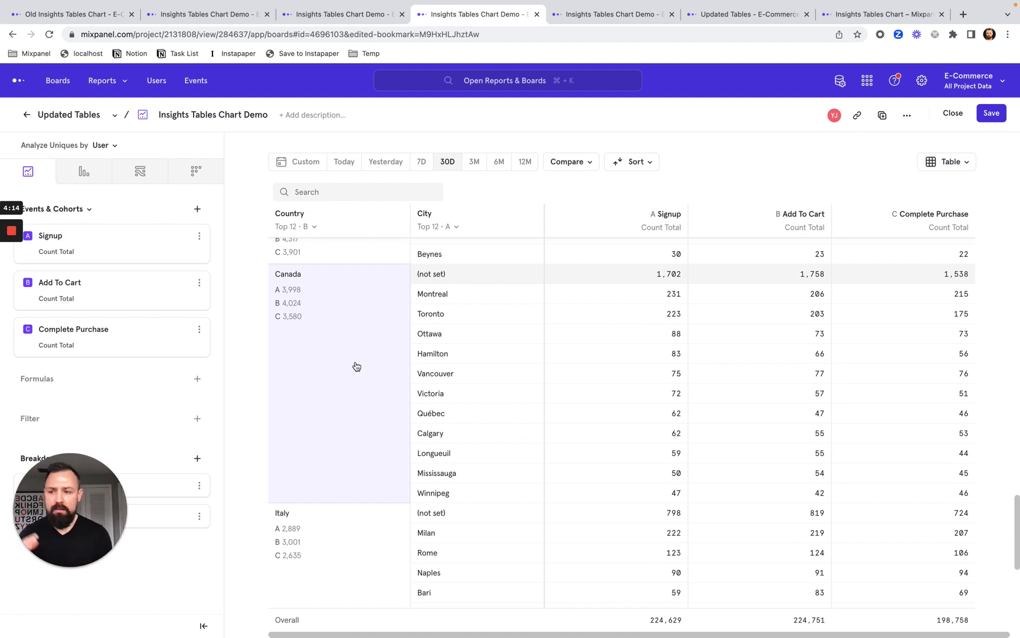
scroll(348, 378, up, 10)
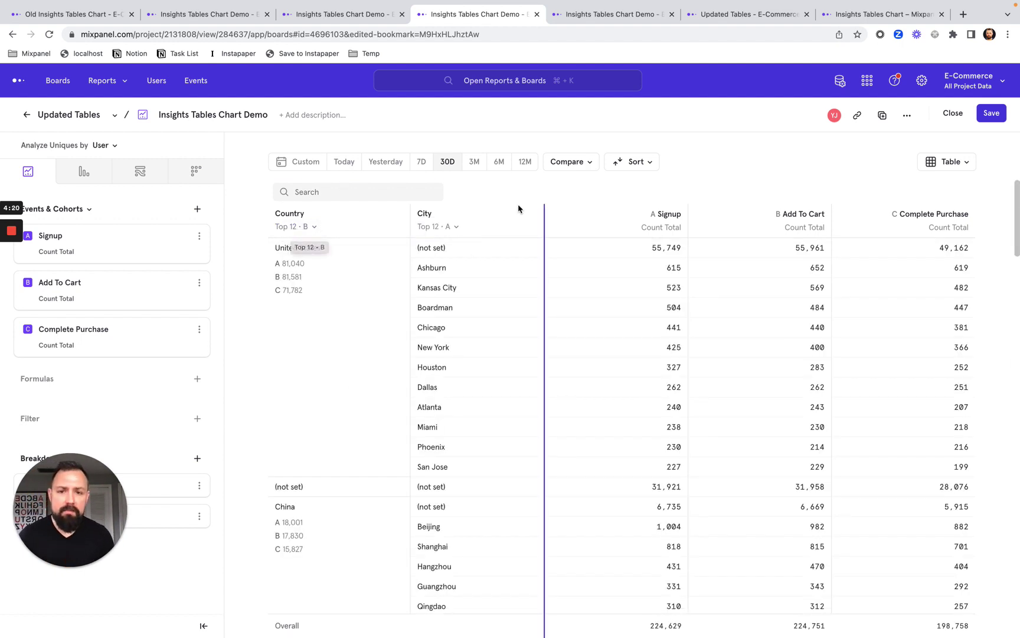
- Change City's Top Segments from 12 to 4, bringing Japan, Germany and United Kingdom into view
click(443, 226)
double_click(433, 295)
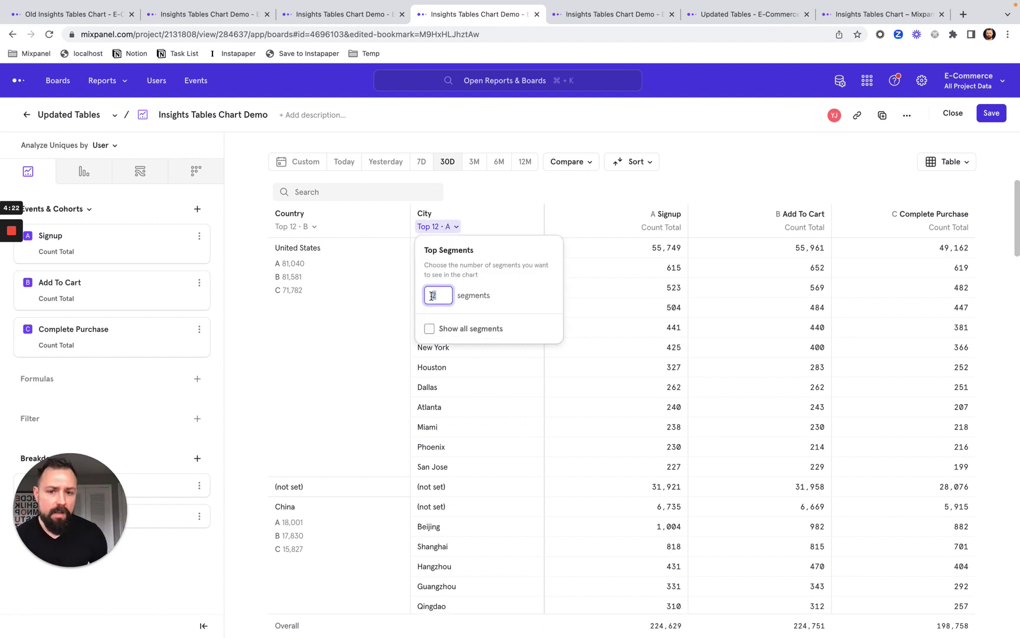
text(4)
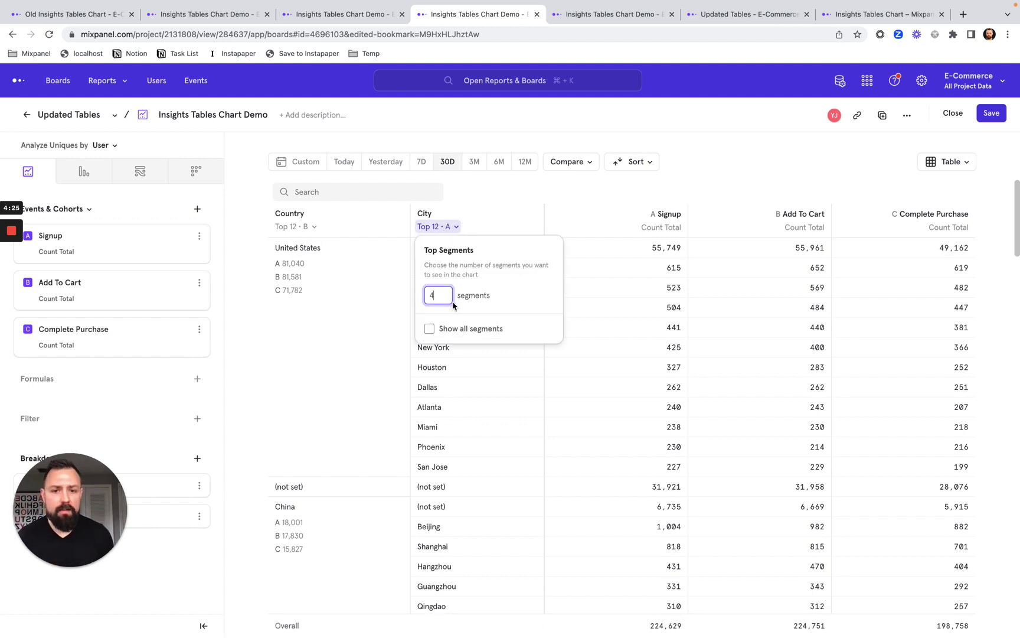
key(Return)
click(641, 170)
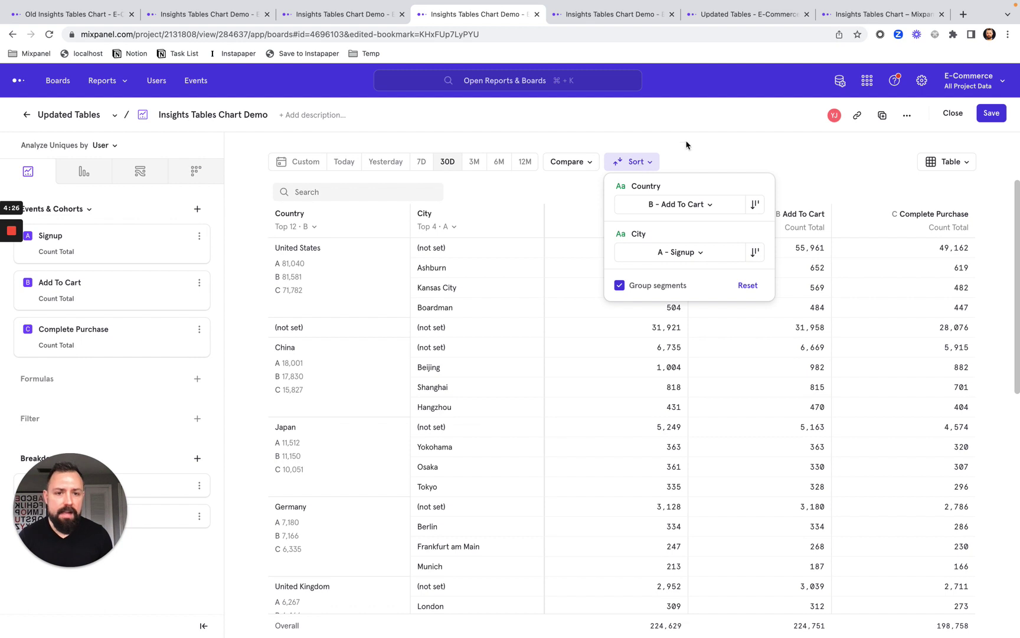
click(726, 150)
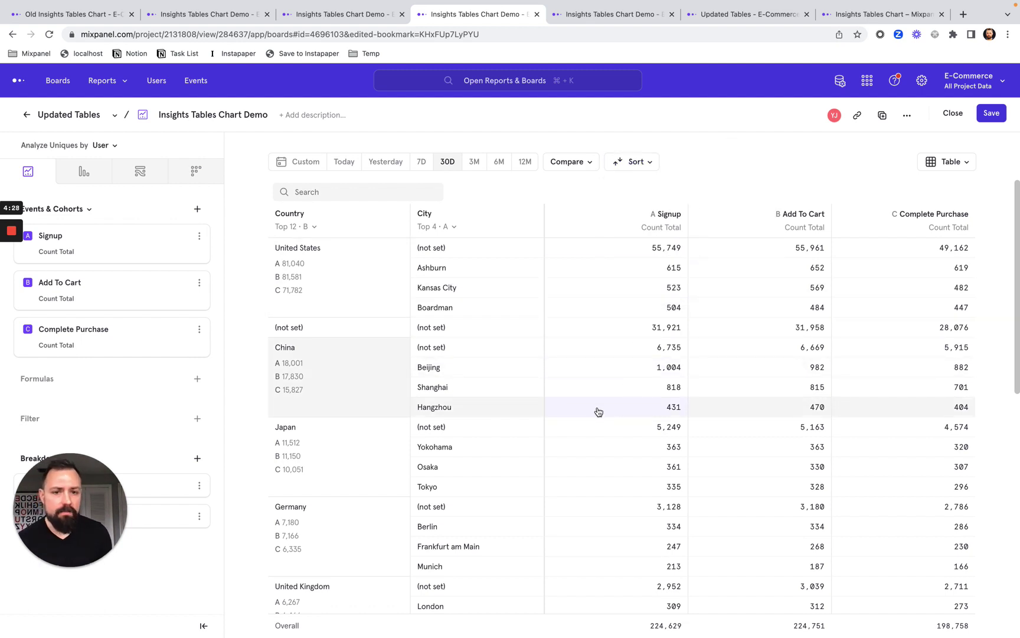
- In the all-cities report copy, view the 9,421 users behind United States (not set)'s 55,749 Signups
click(573, 16)
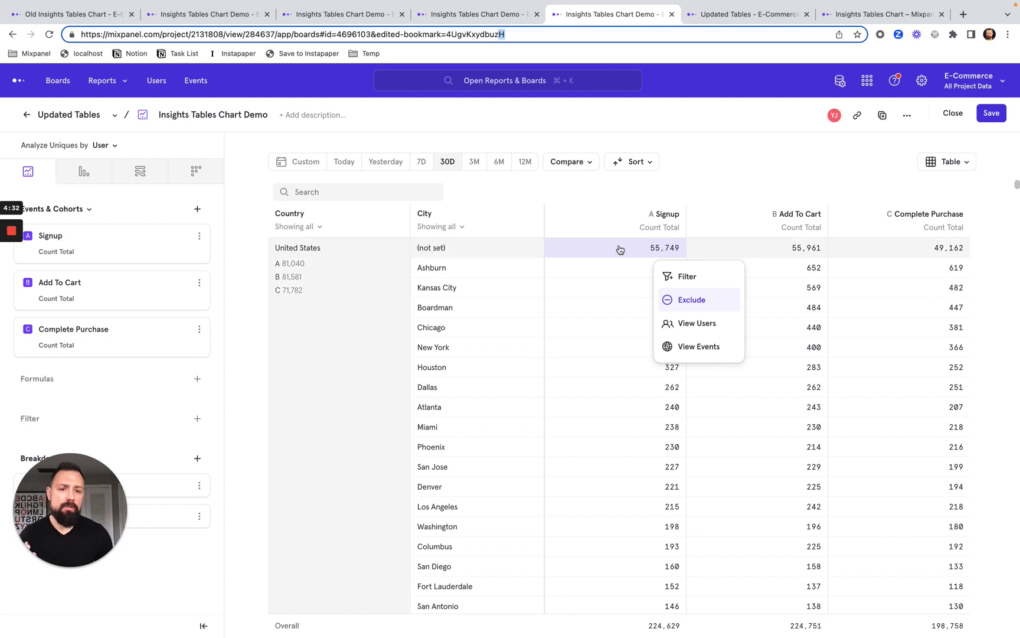
double_click(625, 251)
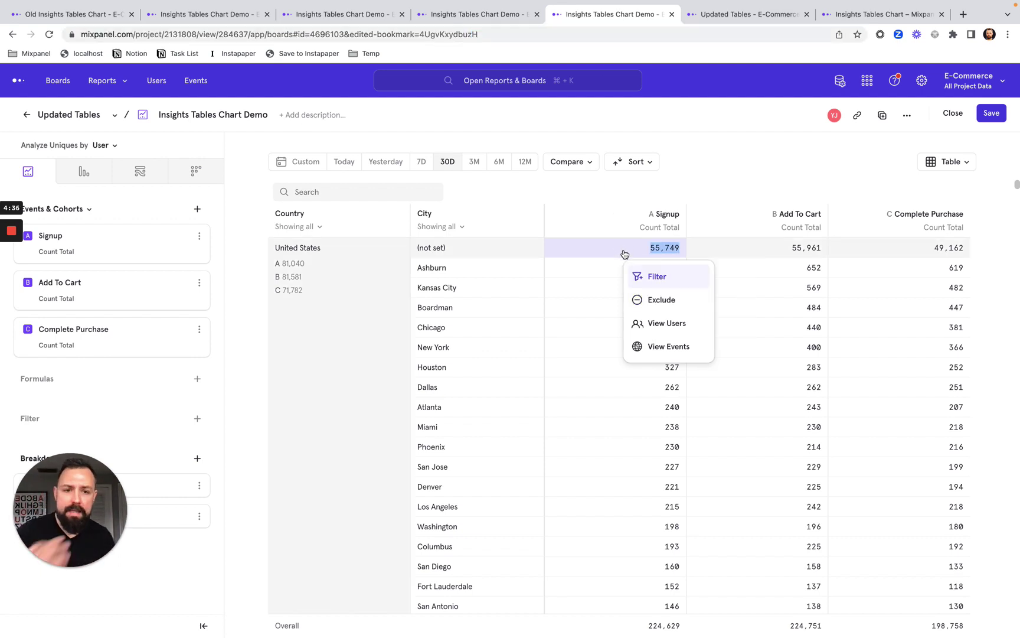
click(679, 325)
click(666, 248)
click(666, 248)
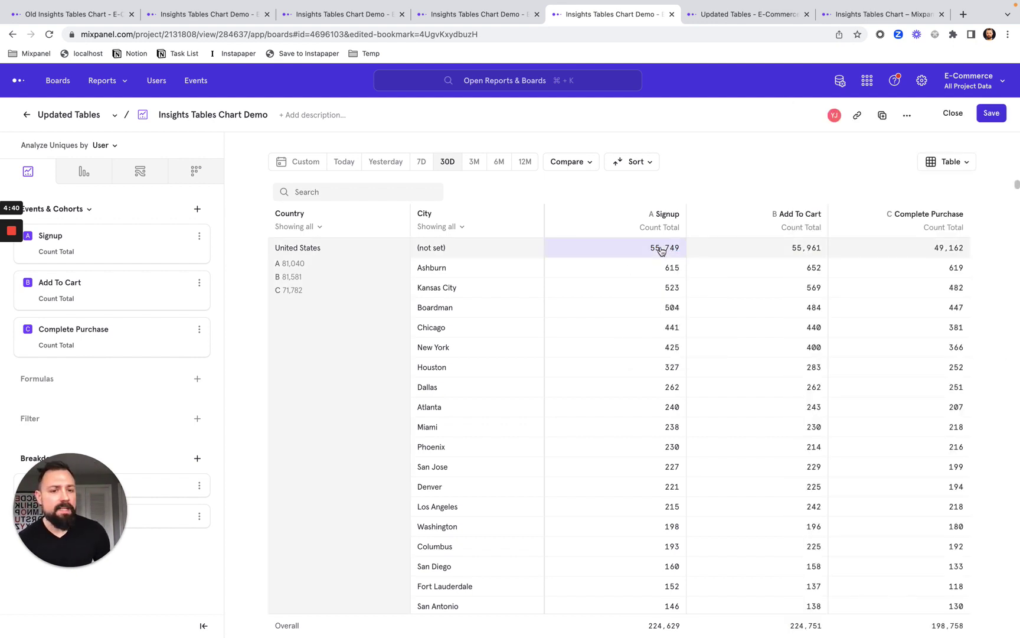
click(671, 322)
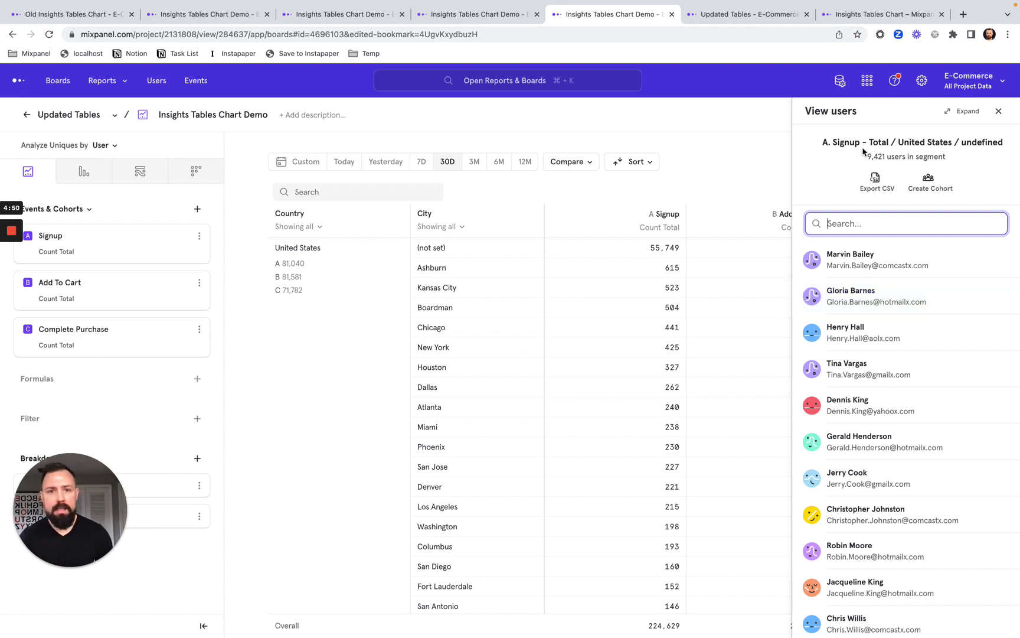
- View the Updated Tables board with the saved Insights Tables Chart Demo table, then the Insights Tables Chart help article
click(731, 18)
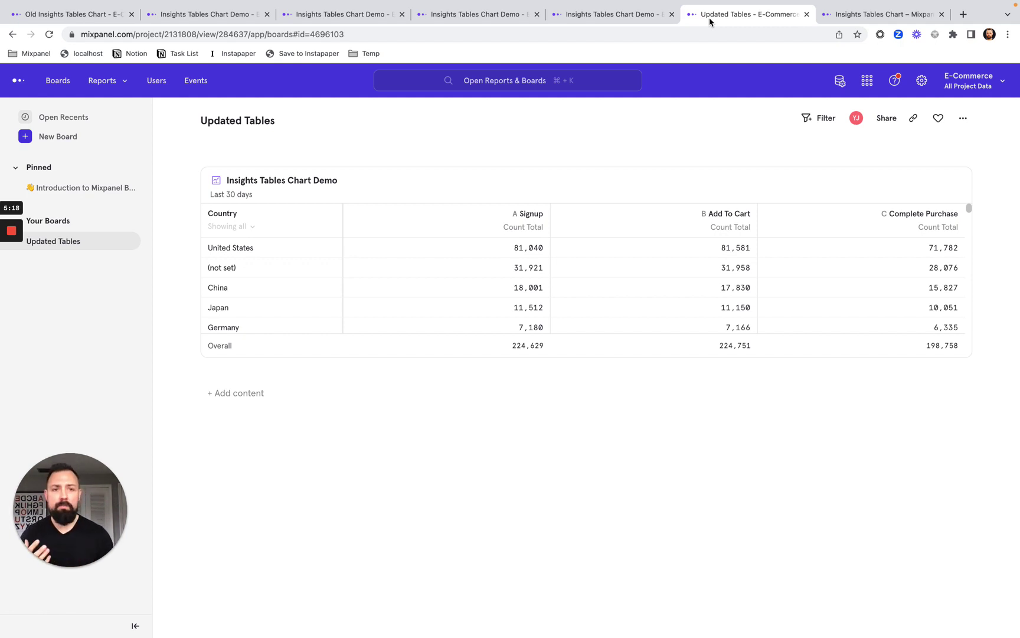
click(912, 15)
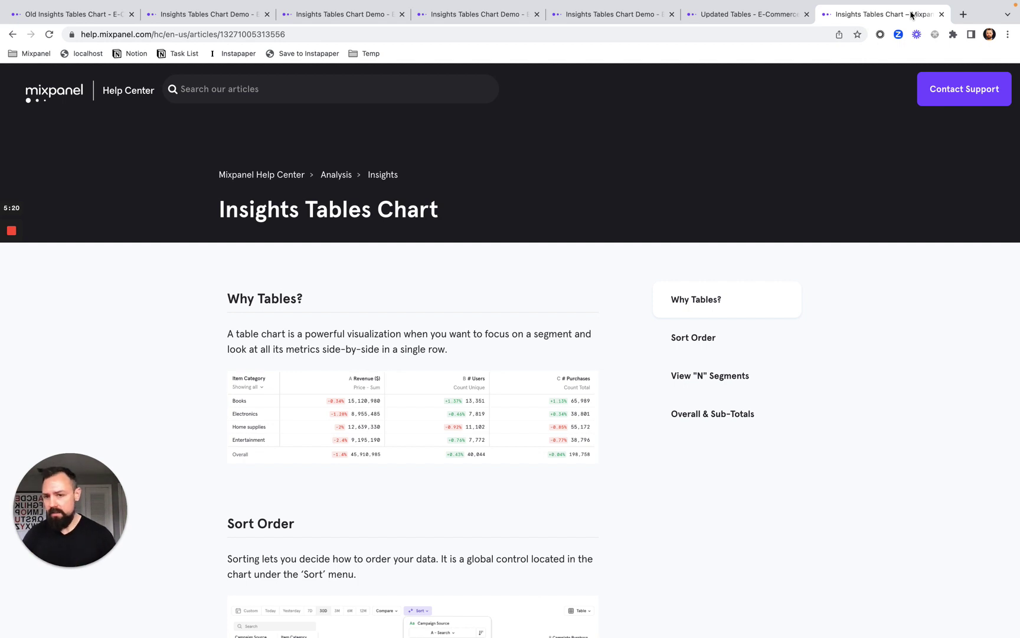